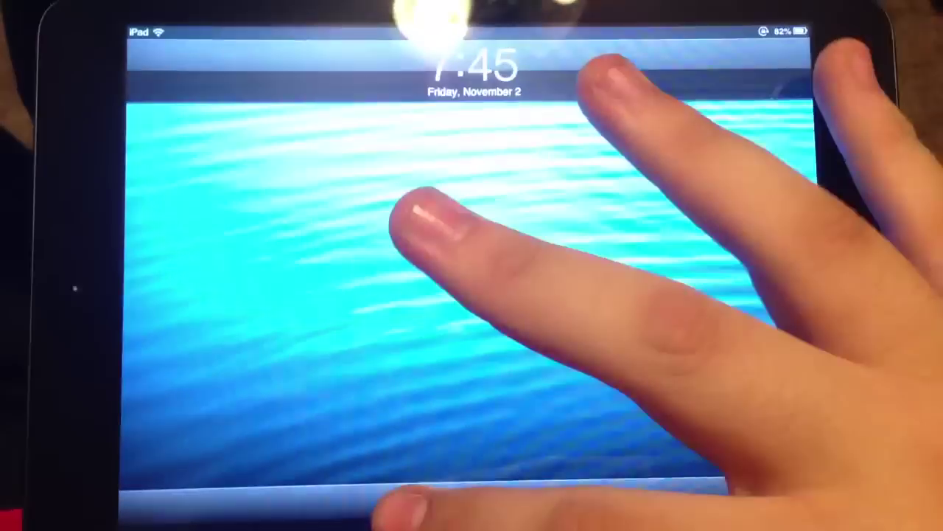
{"action": "left_click_drag", "start_coordinate": [402, 505], "coordinate": [700, 505]}
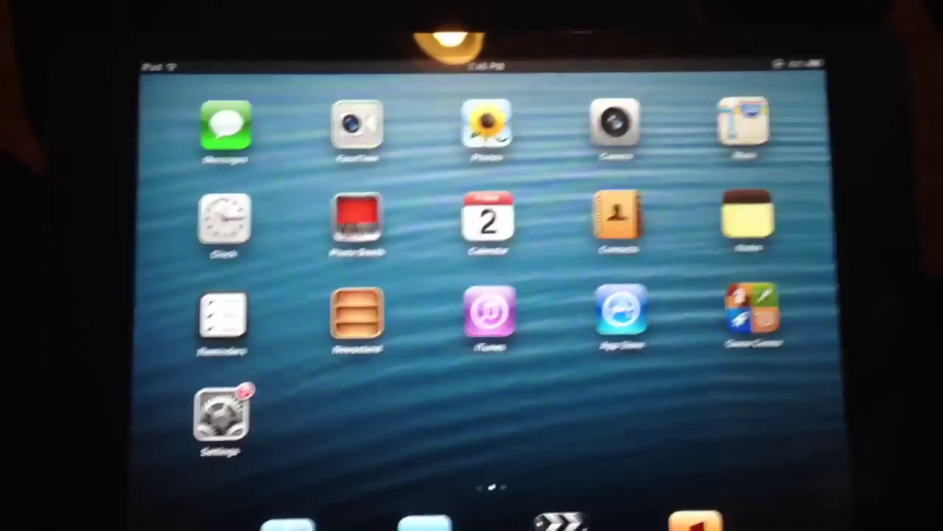